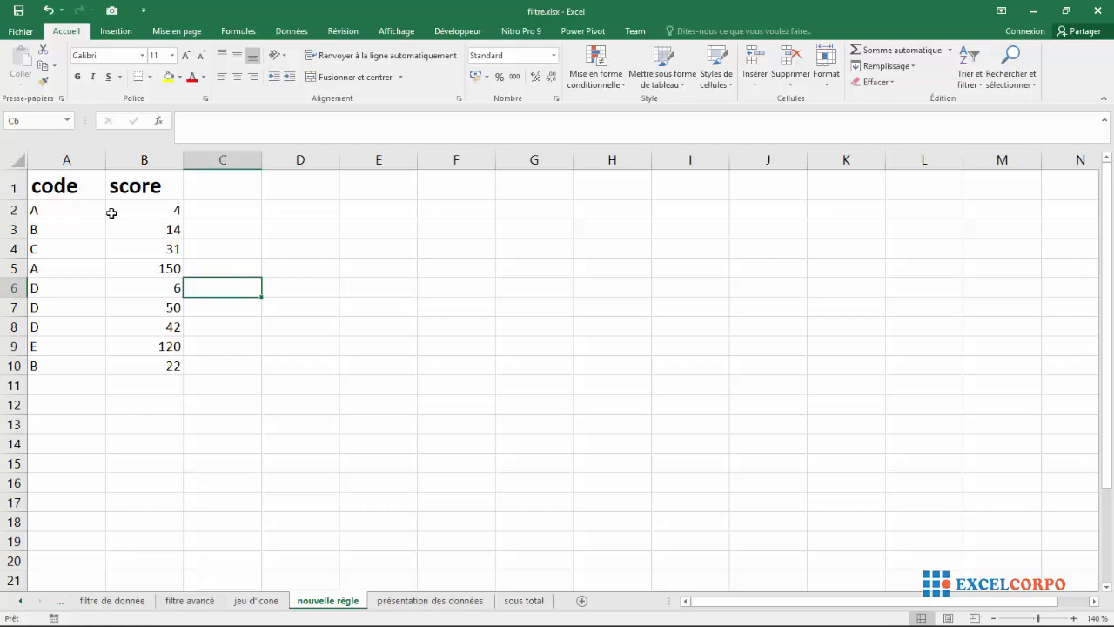
Step: Start a new conditional formatting rule for the codes in A2:A10, using a formula to determine which cells to format
click(71, 165)
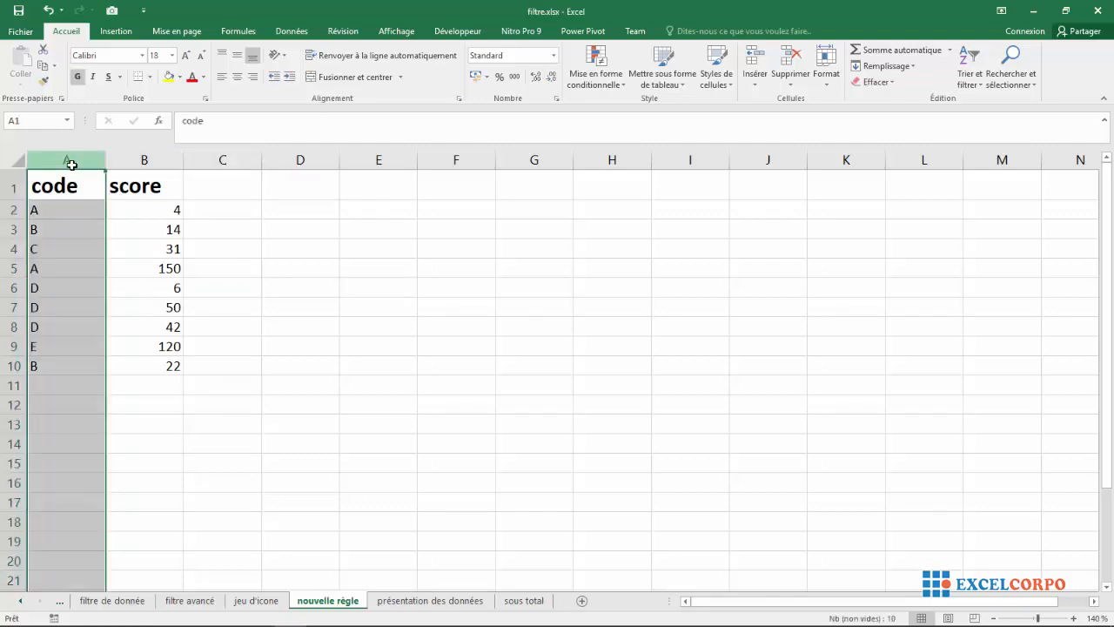
click(51, 210)
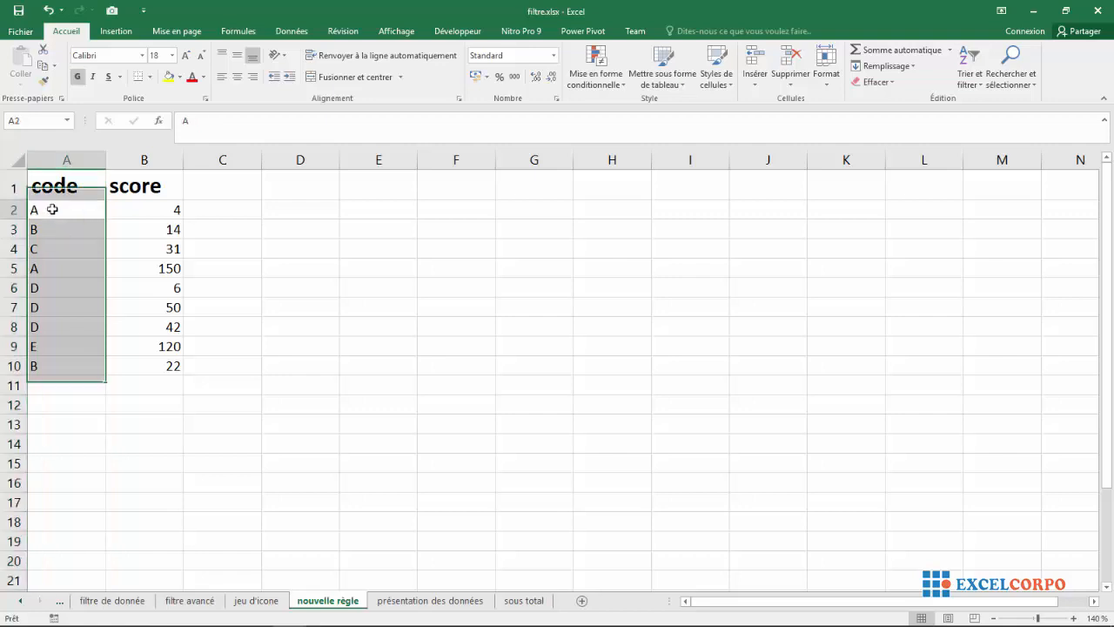
drag(52, 210, 48, 362)
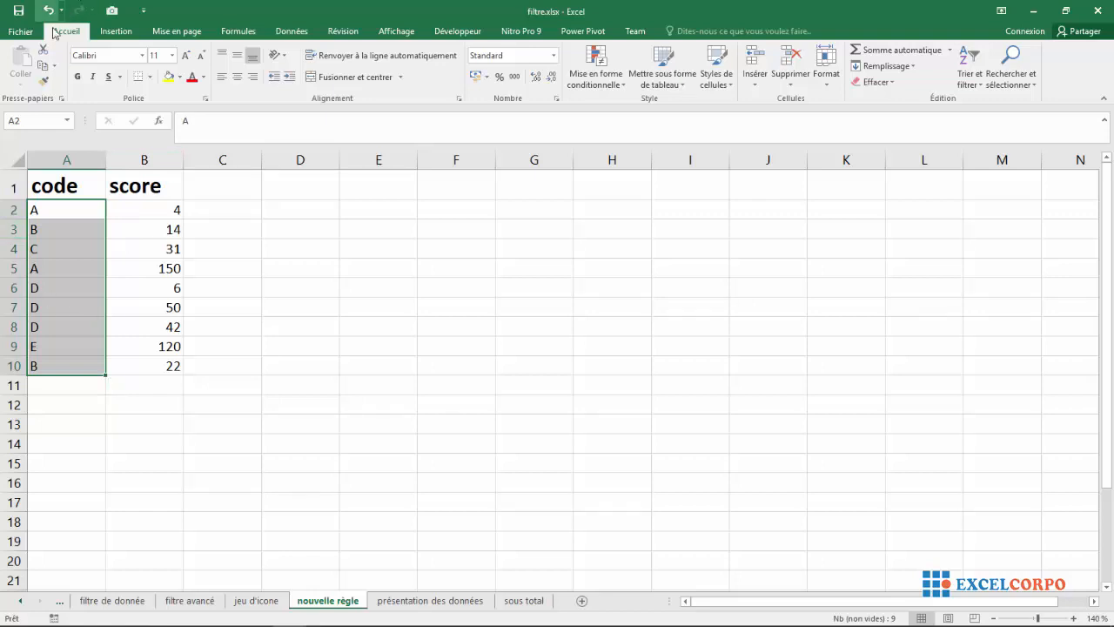
click(607, 84)
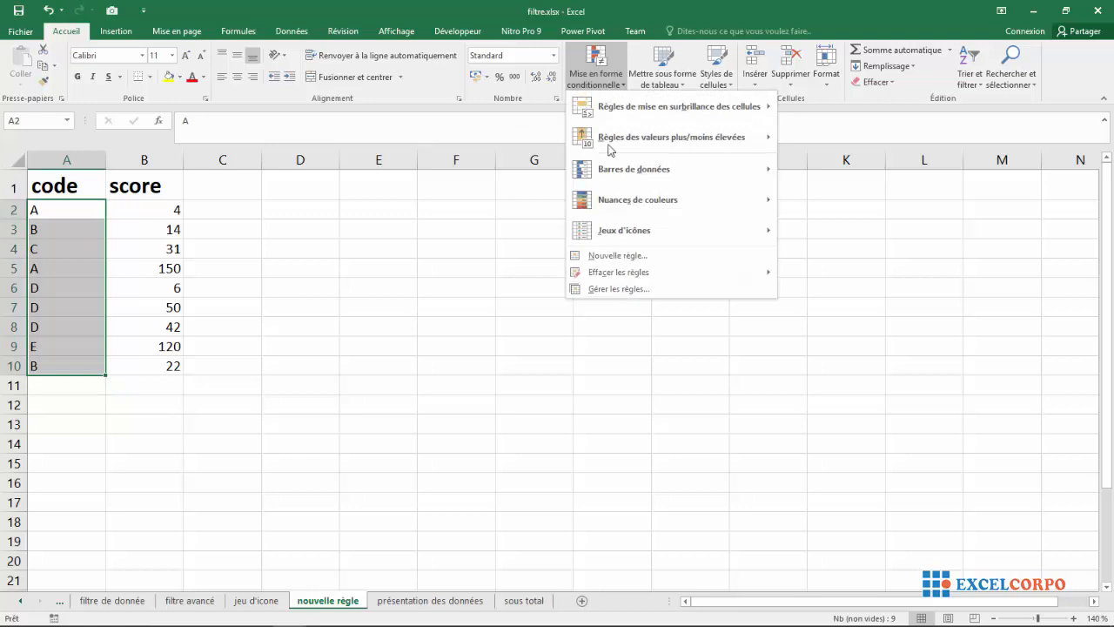
click(609, 258)
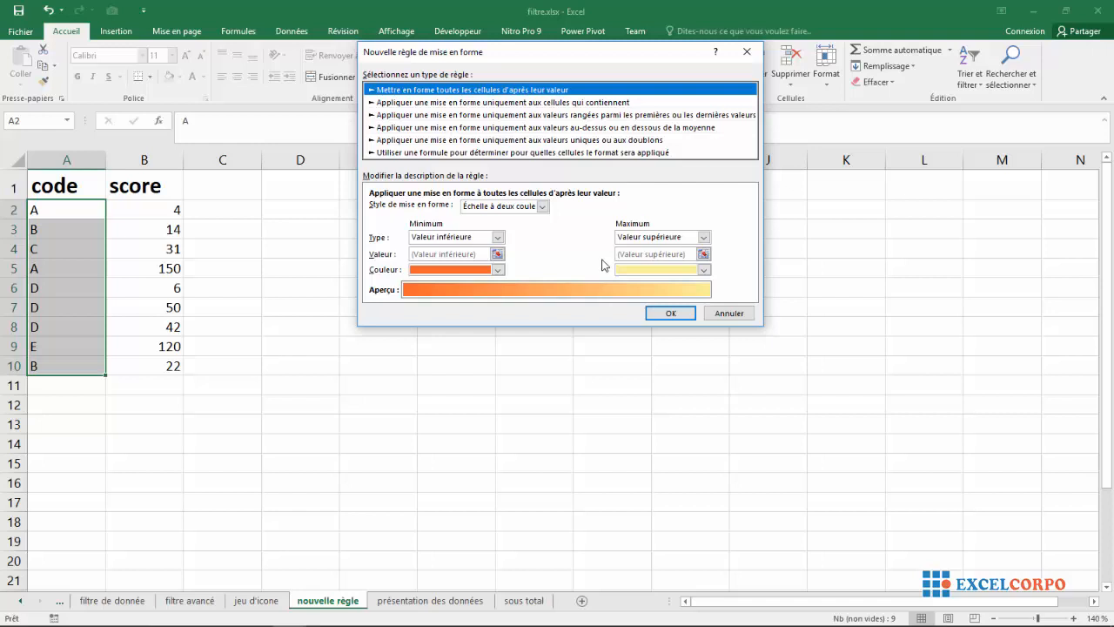
click(542, 206)
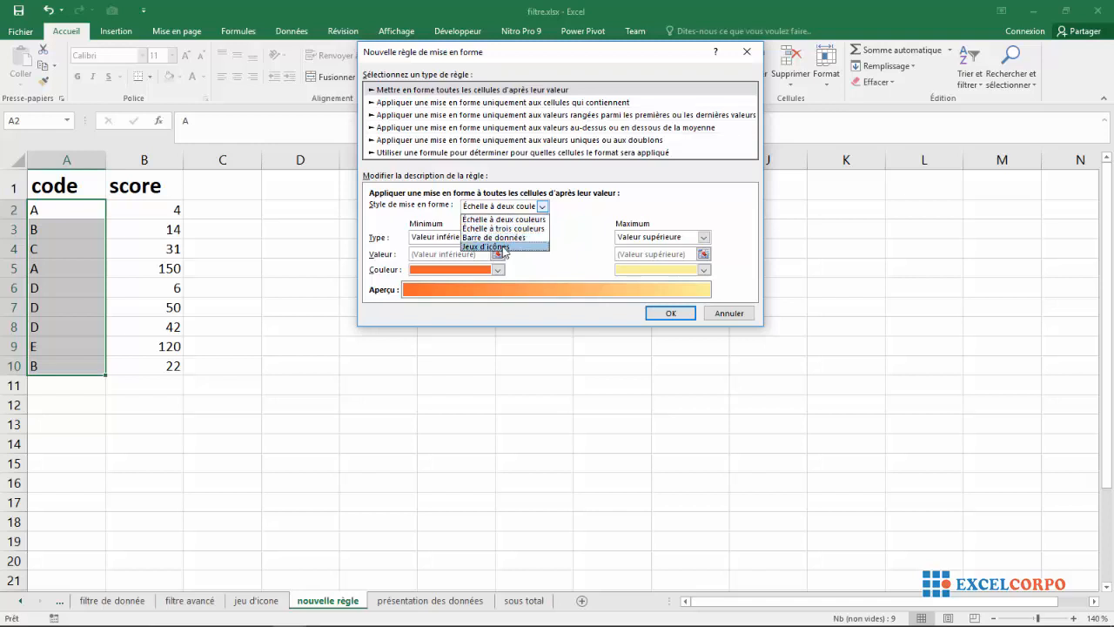
click(539, 210)
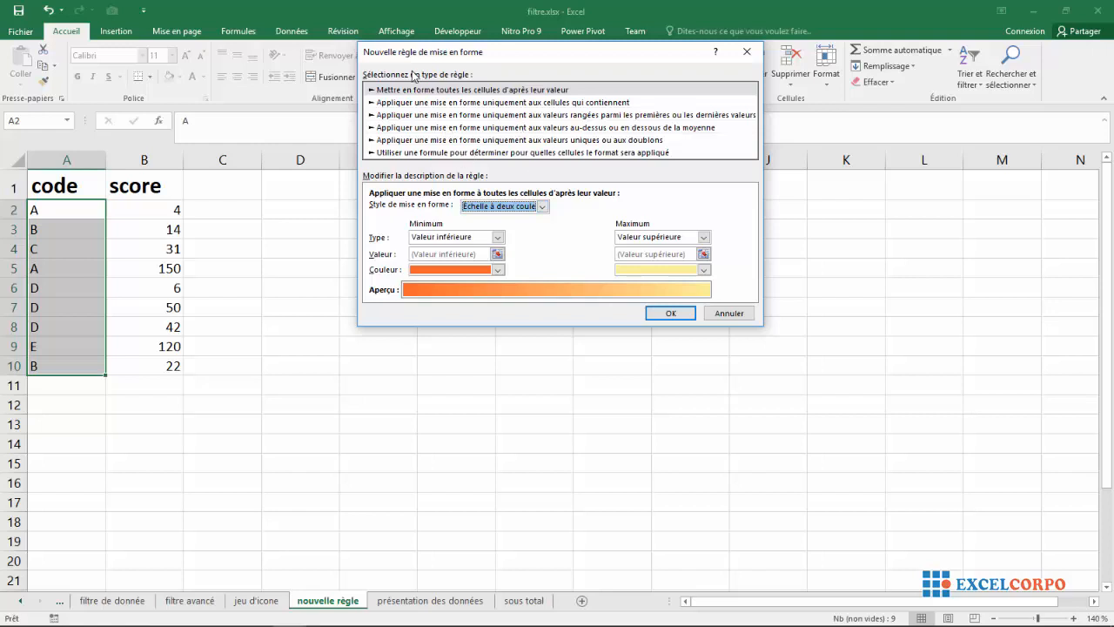
click(393, 156)
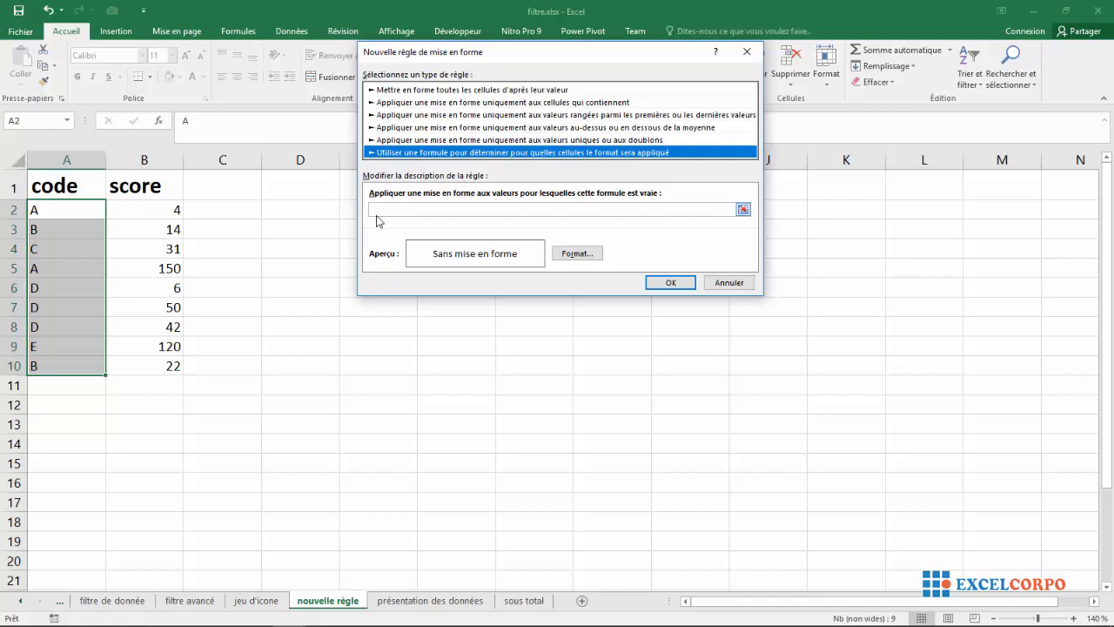
Step: Begin the rule's formula with =et(nb.si( and the absolute range $A$2:$A$10 as the range to count in
click(465, 211)
click(450, 209)
text(=et)
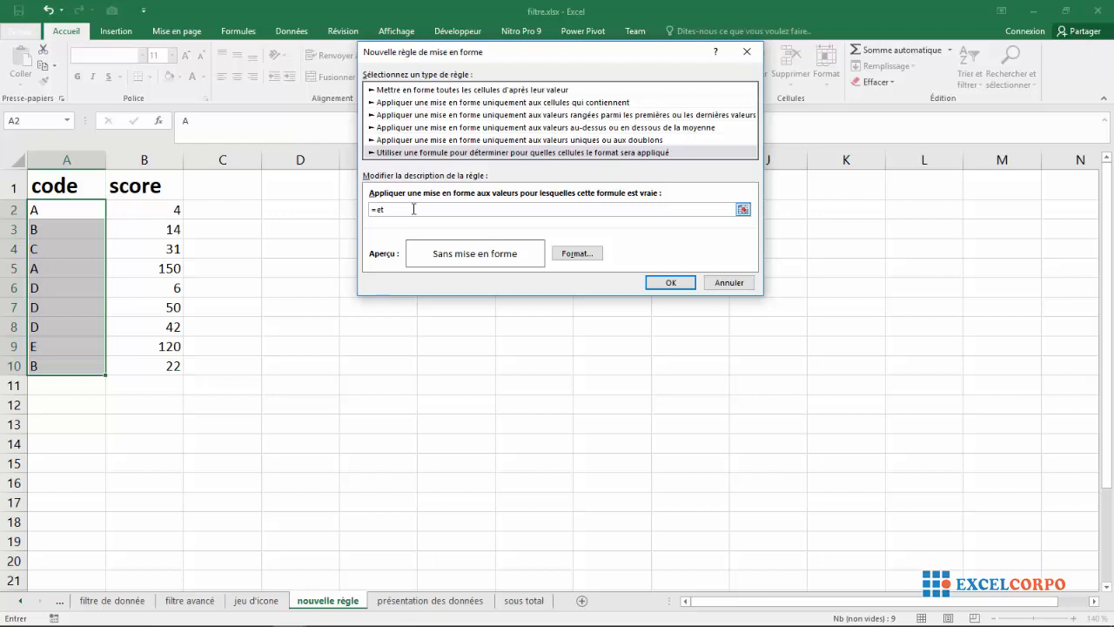
text((nb.si()
click(85, 204)
drag(87, 203, 63, 358)
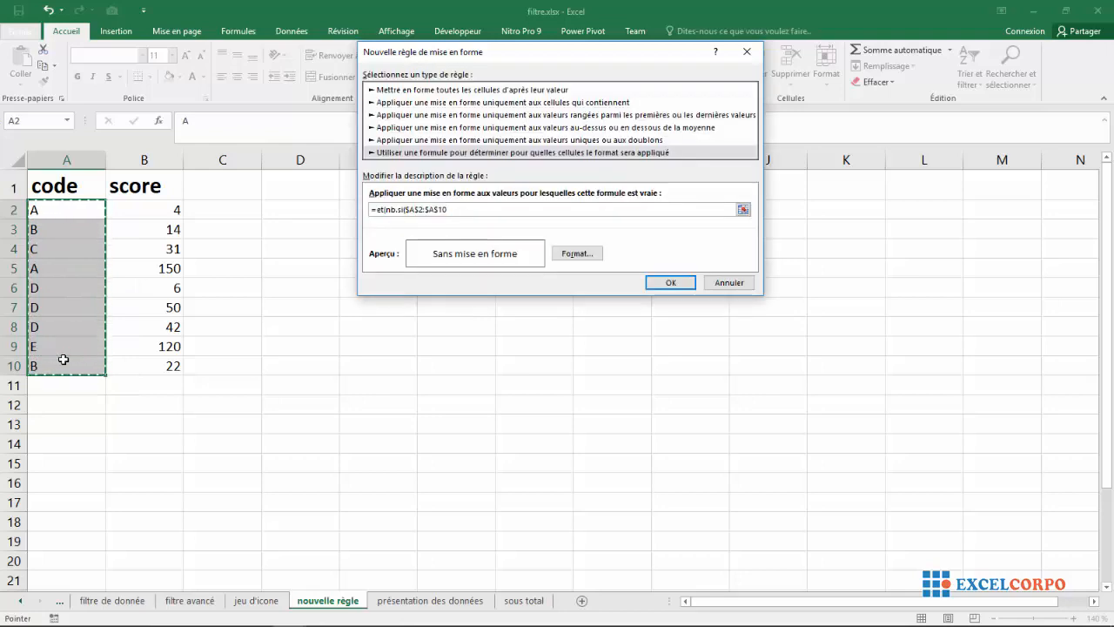
text(;)
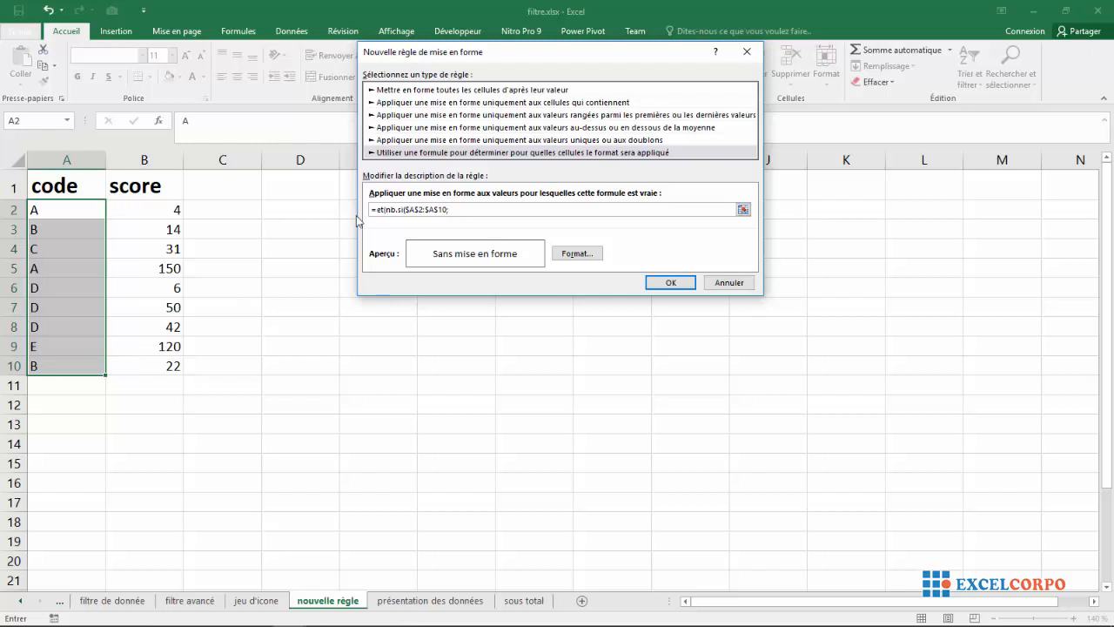
Step: Use the relative reference A2 as the nb.si criterion and complete the first condition with >1
click(65, 210)
click(462, 210)
key(BackSpace)
click(453, 210)
key(BackSpace)
text()>1;)
Step: Add the second condition B2>100 with a relative reference, completing the formula =et(nb.si($A$2:$A$10;A2)>1;B2>100)
click(142, 215)
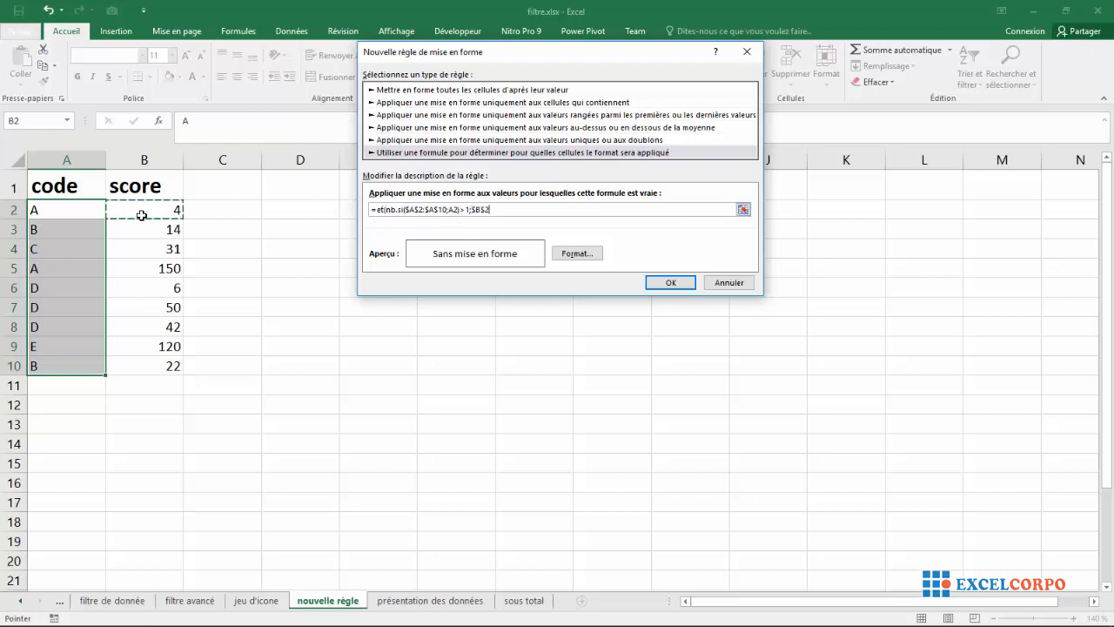
click(485, 210)
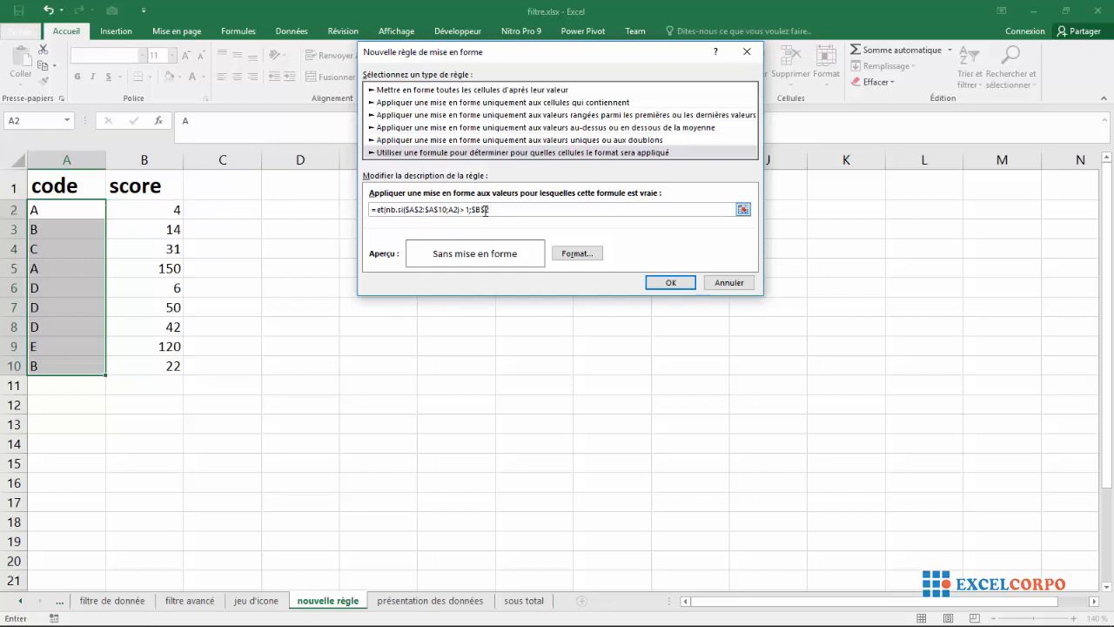
click(479, 210)
key(BackSpace)
click(476, 210)
key(Delete)
text(>100)
Step: Give the rule a light green background fill and apply it to the selected code cells
click(576, 253)
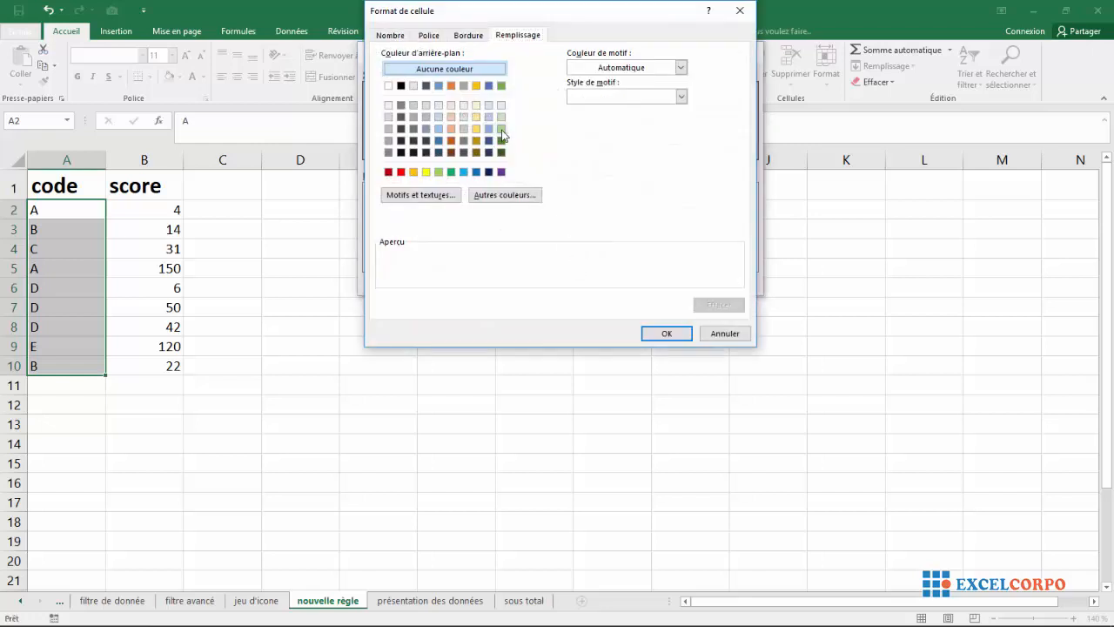
click(501, 129)
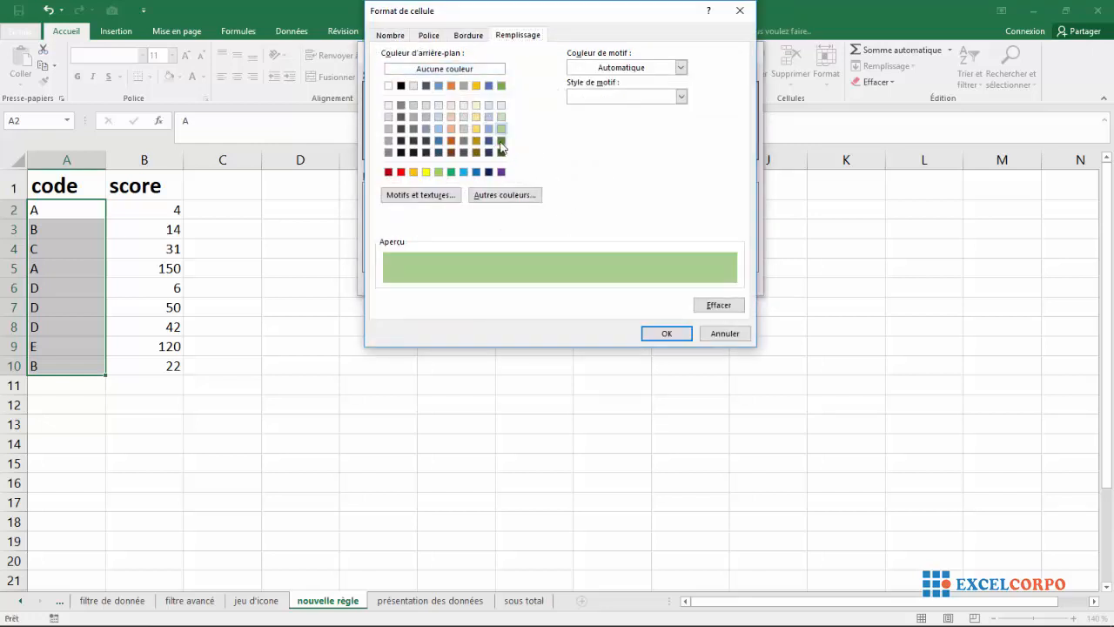
click(501, 141)
click(501, 128)
click(655, 332)
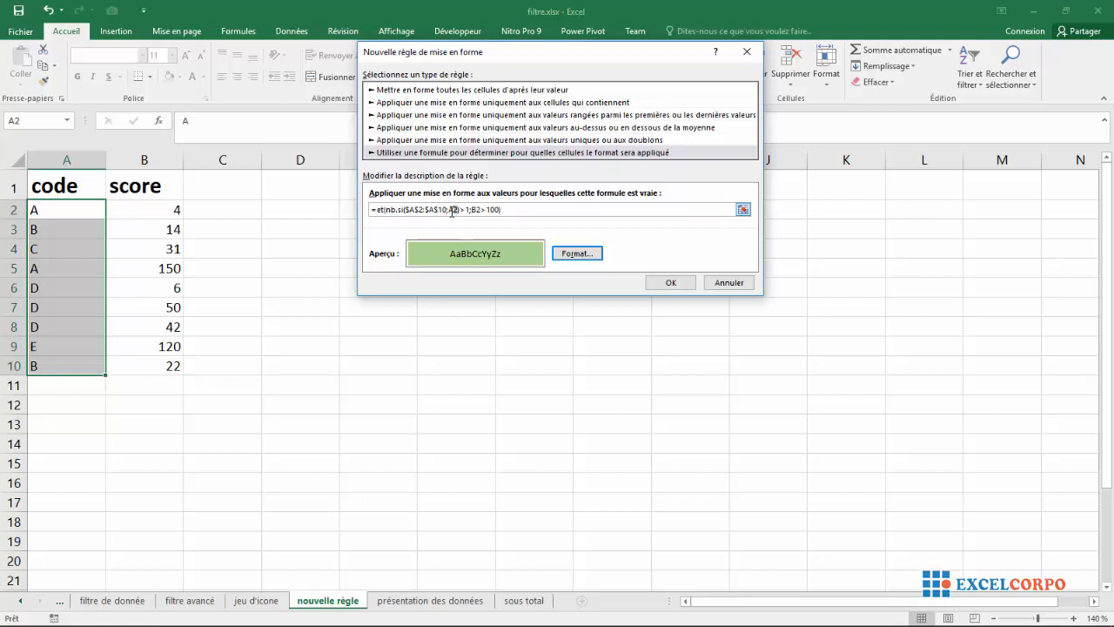
click(451, 210)
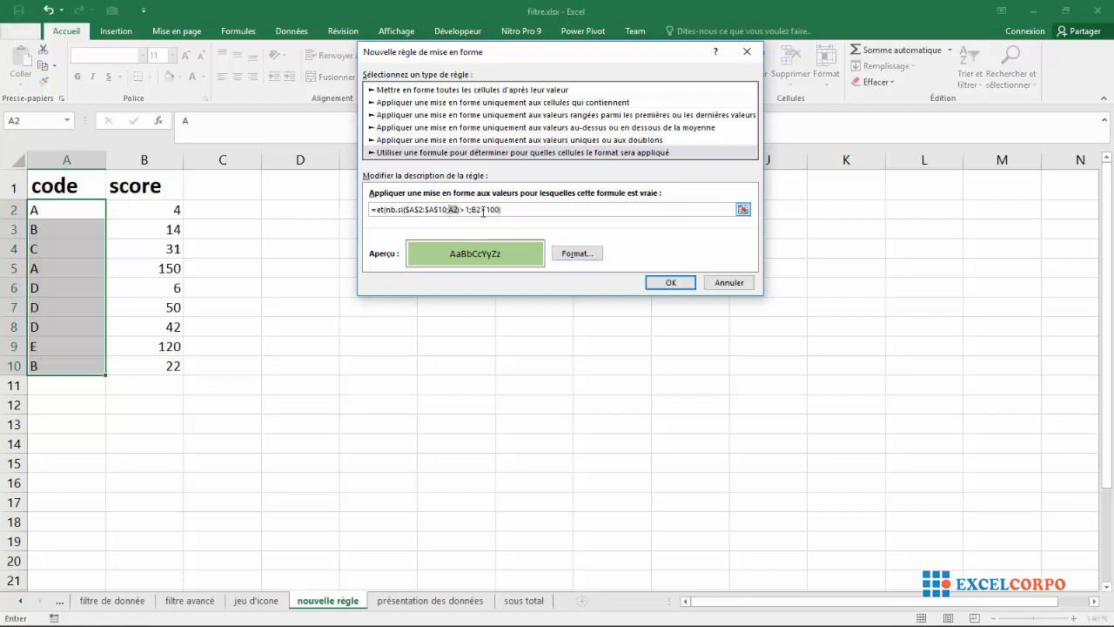
click(504, 210)
drag(504, 210, 376, 210)
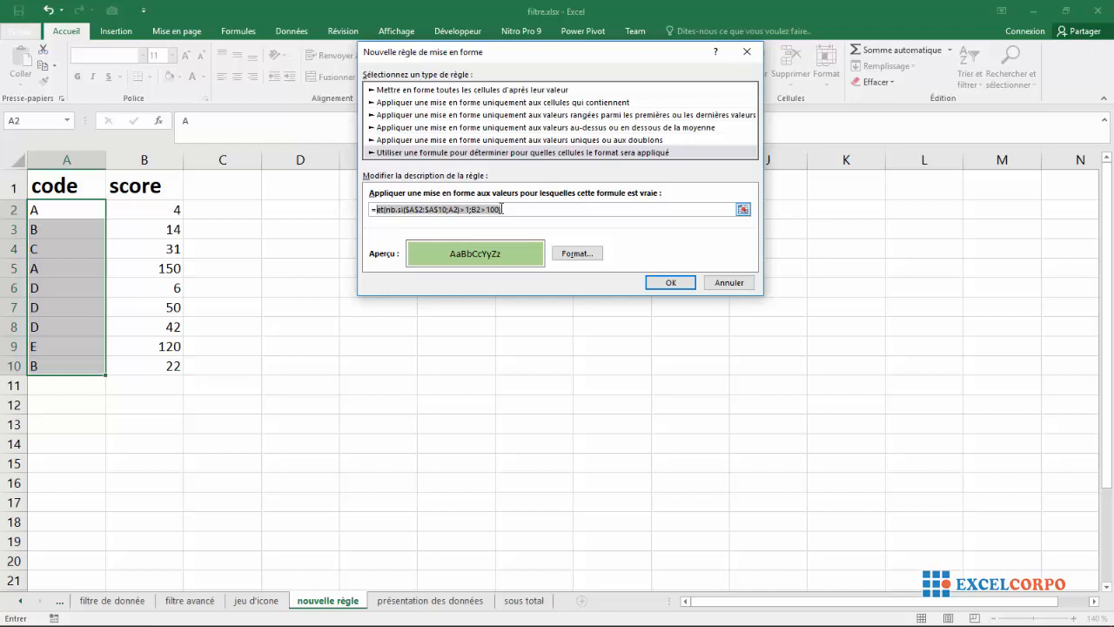
click(685, 285)
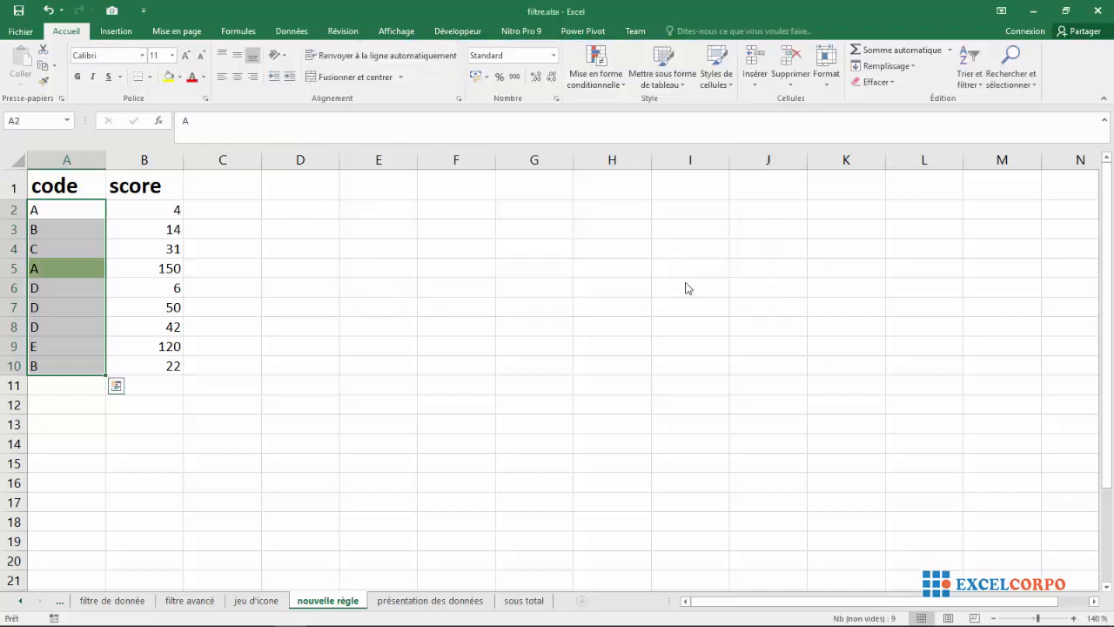
click(366, 244)
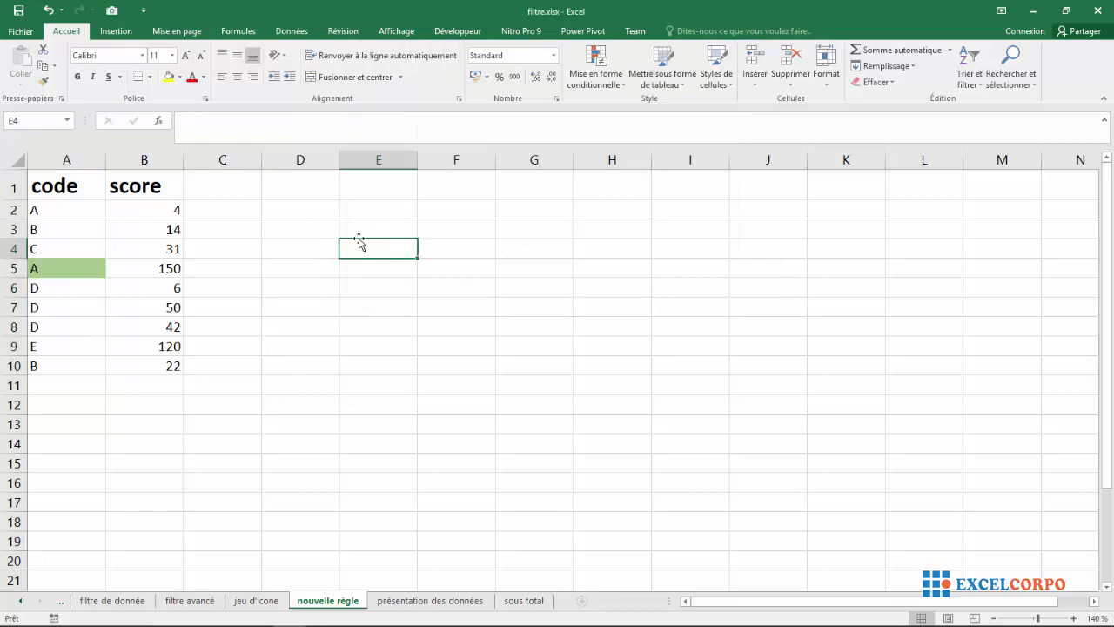
Step: Check the formatting of the A, D and E codes against their duplicates and scores to verify both conditions of the rule
click(87, 252)
key(Up)
key(Up)
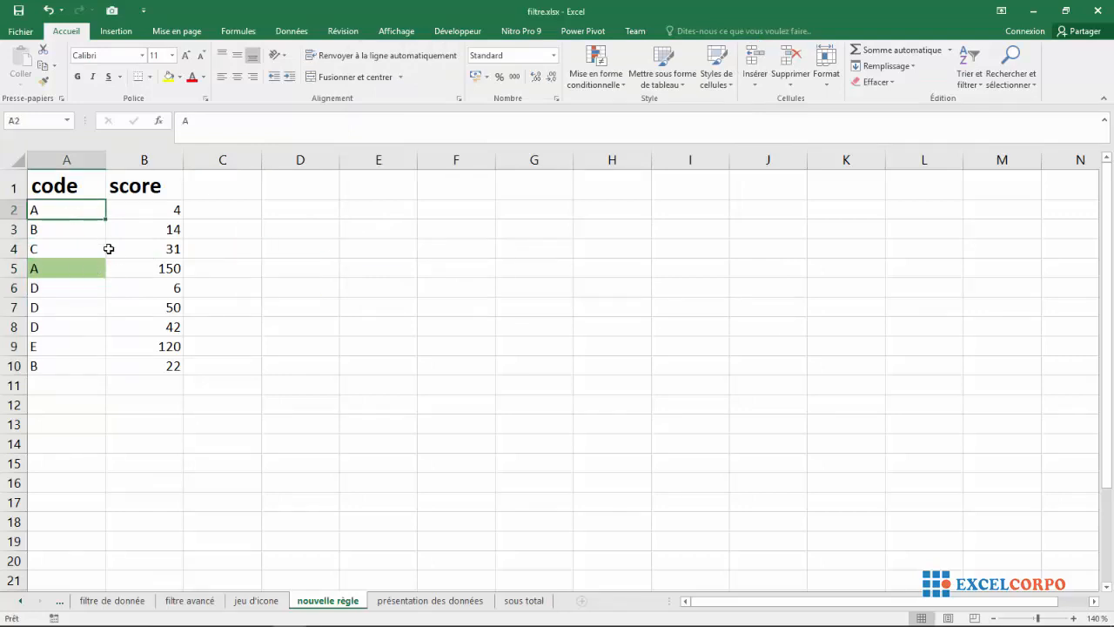
click(139, 272)
click(88, 273)
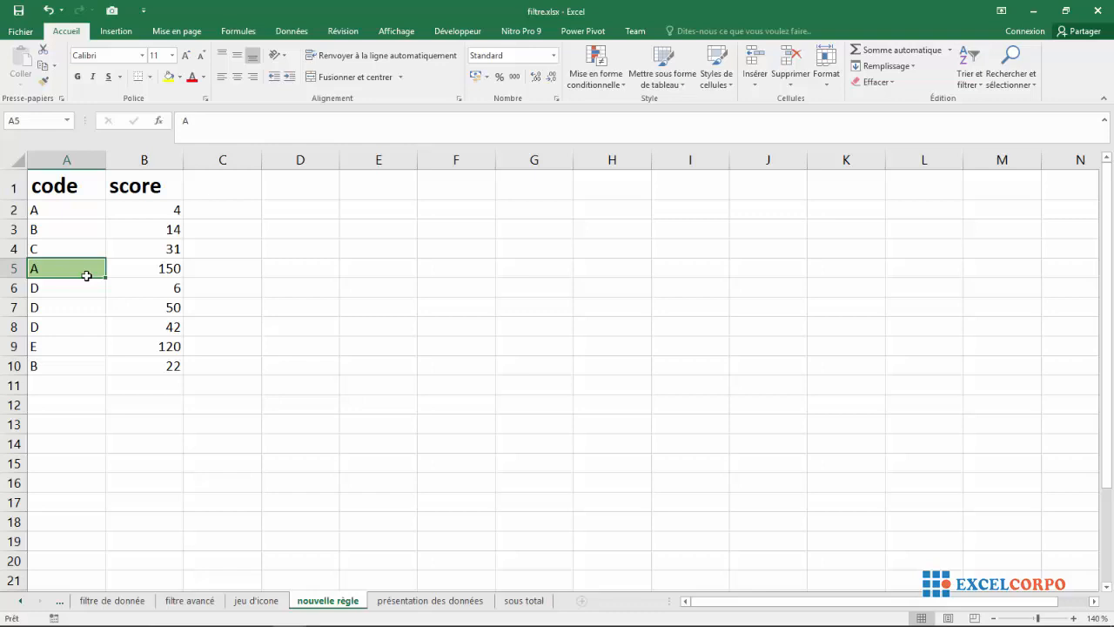
drag(44, 210, 45, 365)
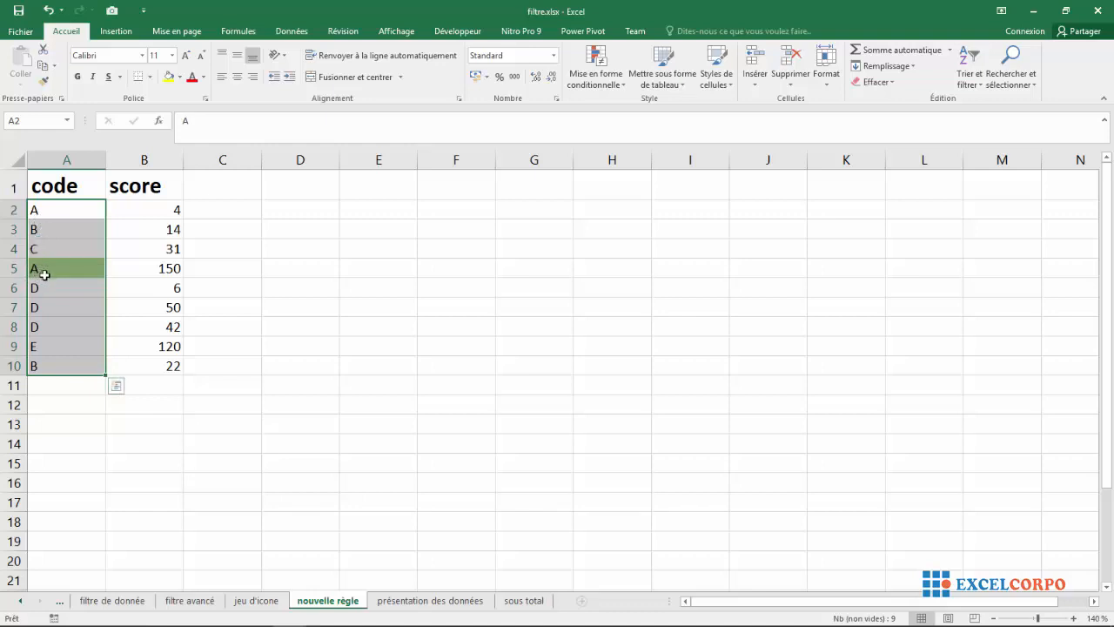
click(153, 326)
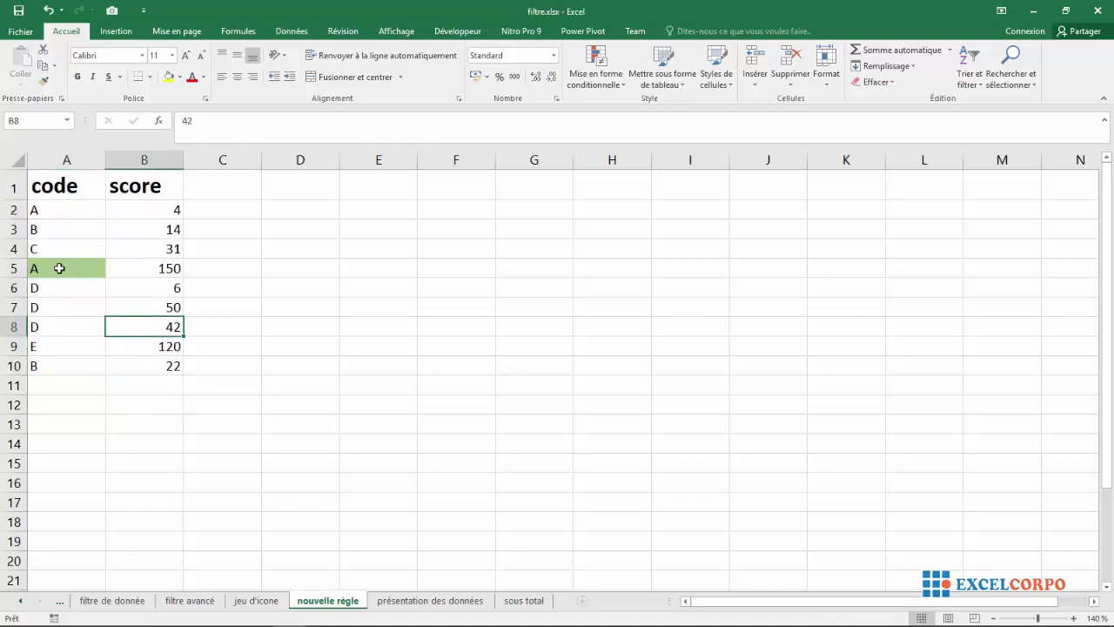
click(59, 268)
click(165, 269)
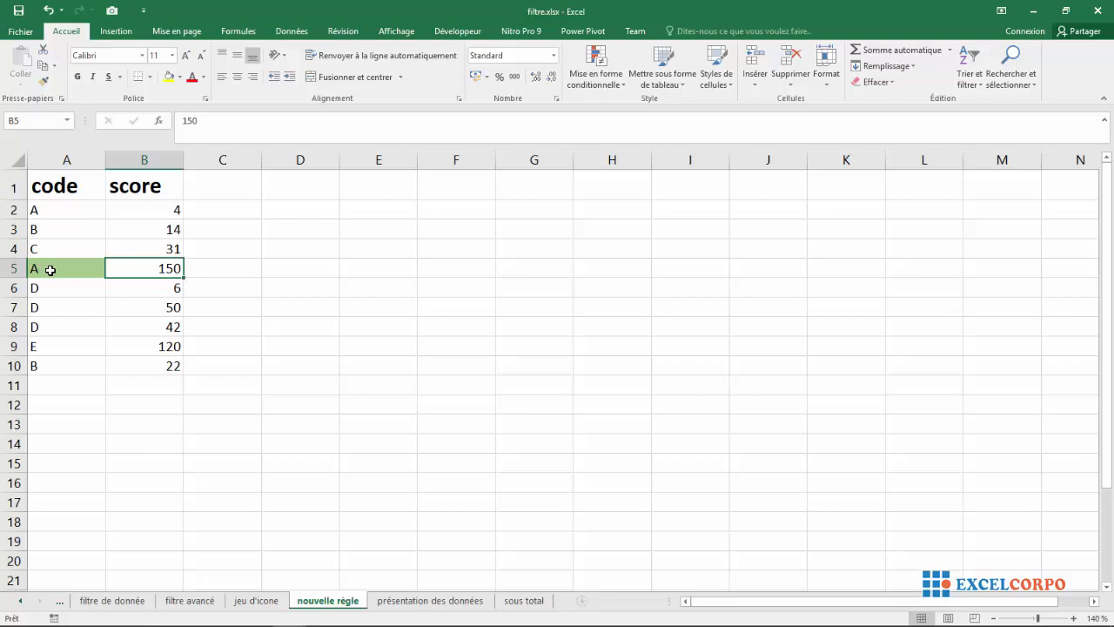
click(39, 345)
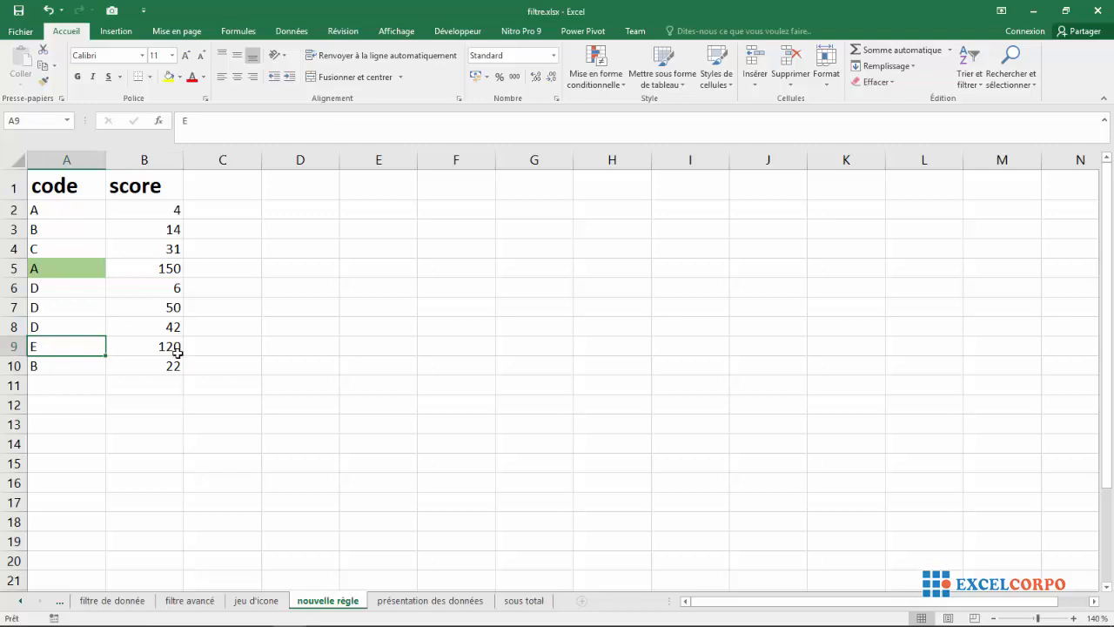
click(49, 321)
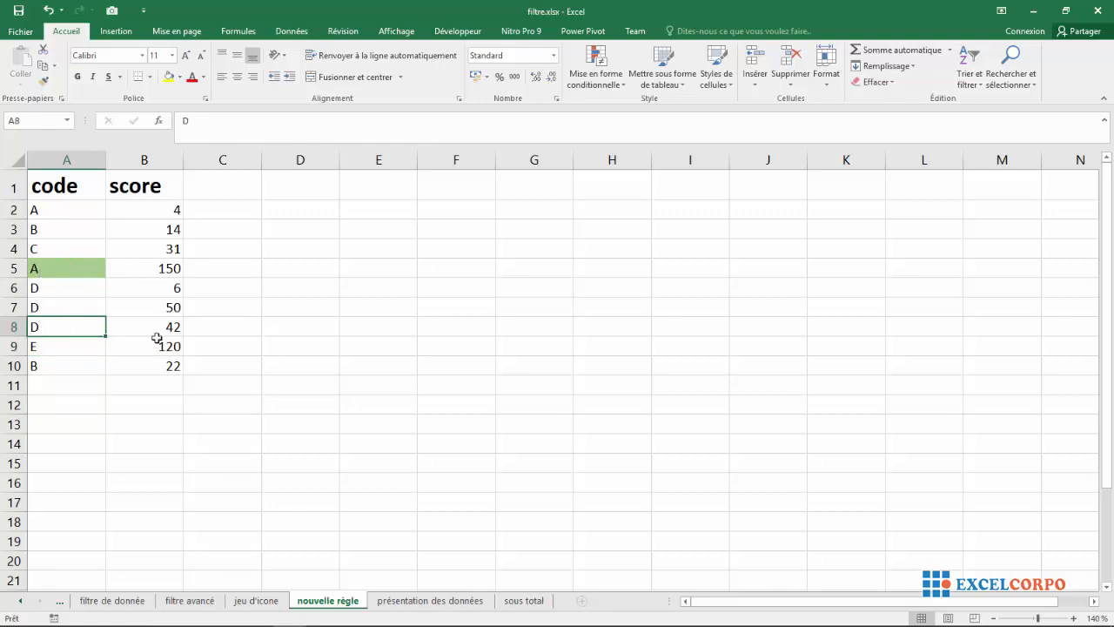
drag(165, 288, 163, 322)
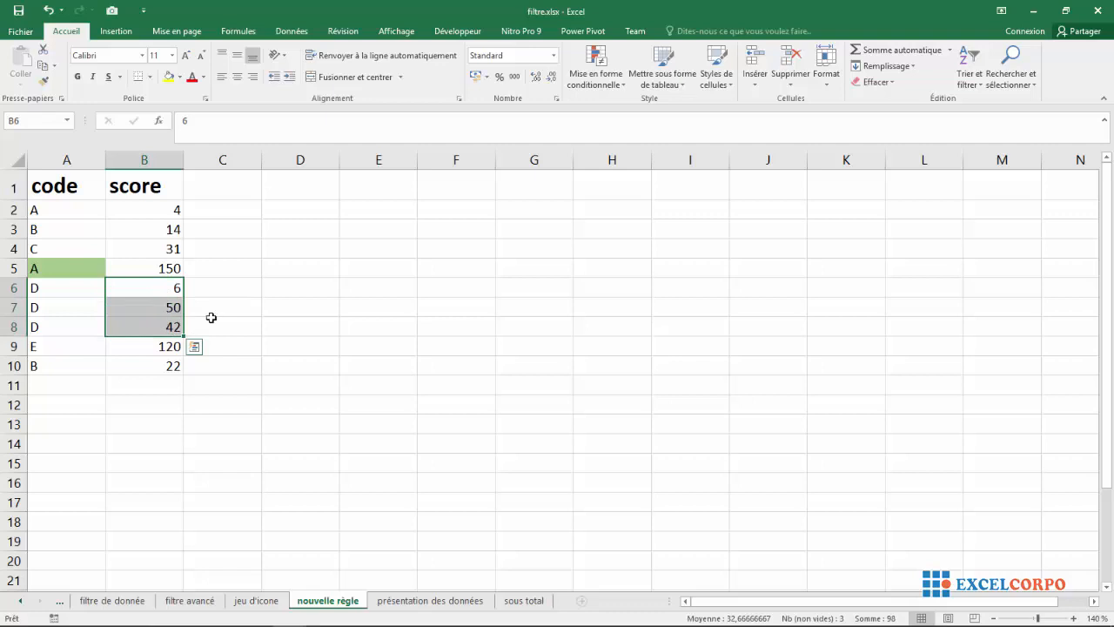
click(356, 325)
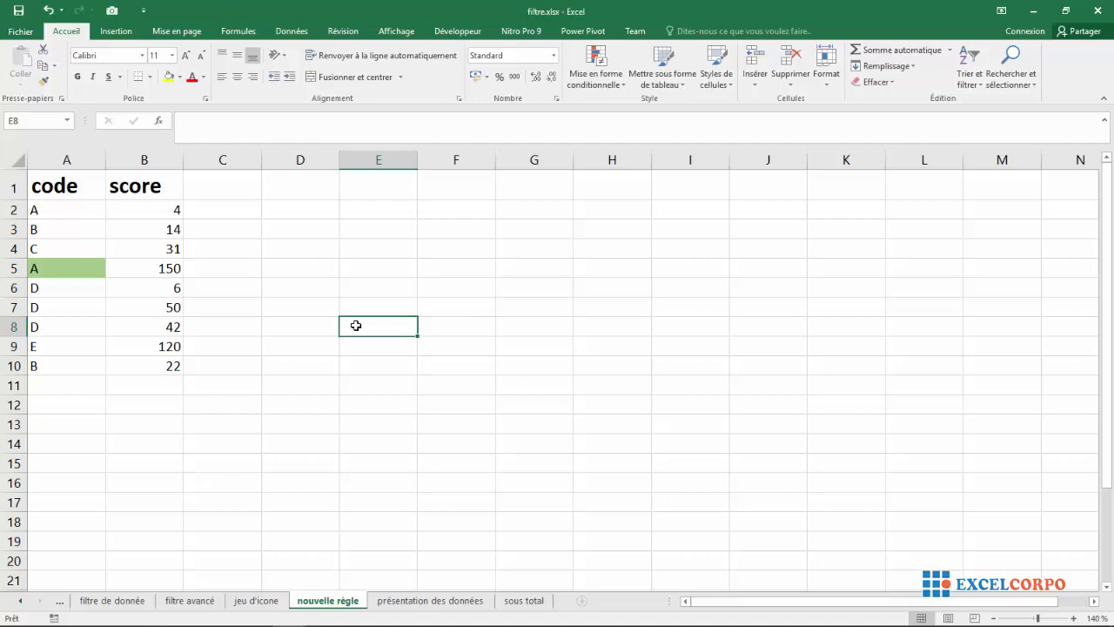
drag(148, 287, 162, 323)
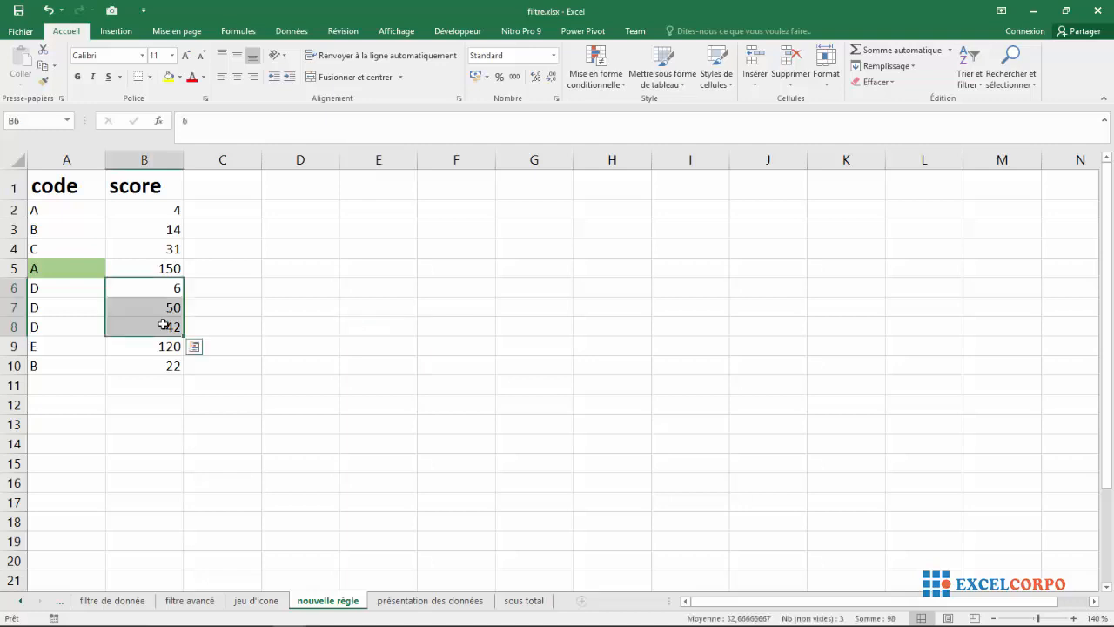
click(356, 323)
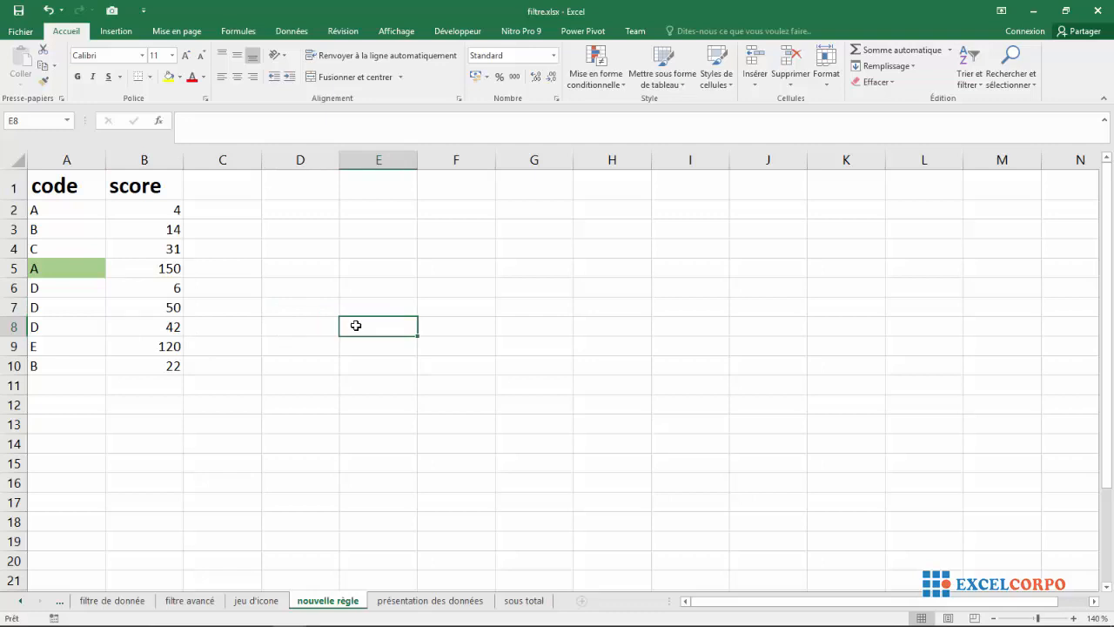